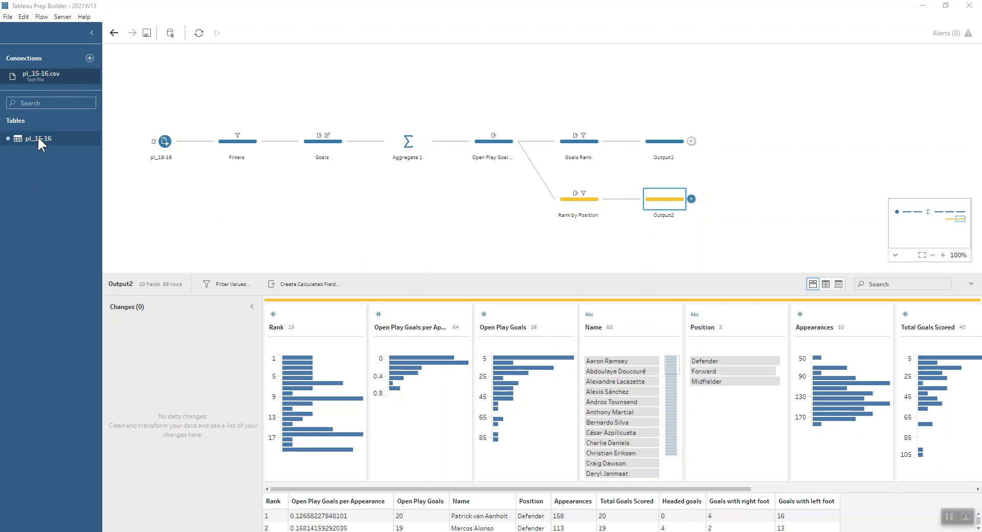
Examine the pl_15-16 input's wildcard union settings, included files and full field list.
left_click(159, 140)
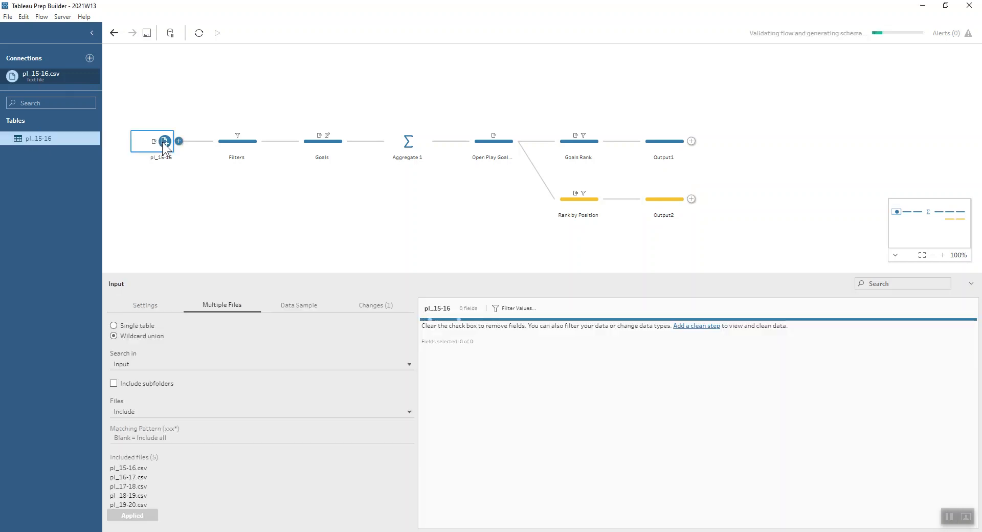
left_click_drag(251, 271, 246, 231)
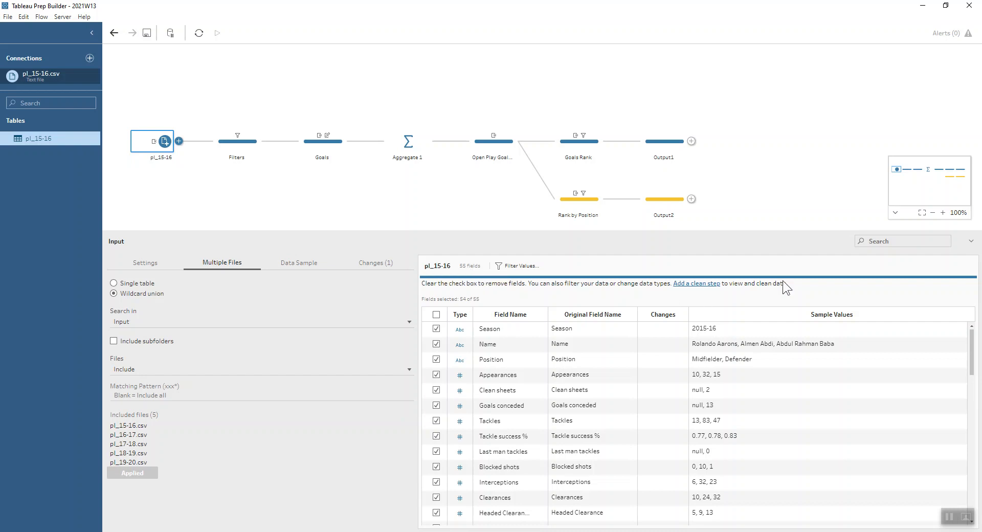
left_click_drag(972, 346, 972, 491)
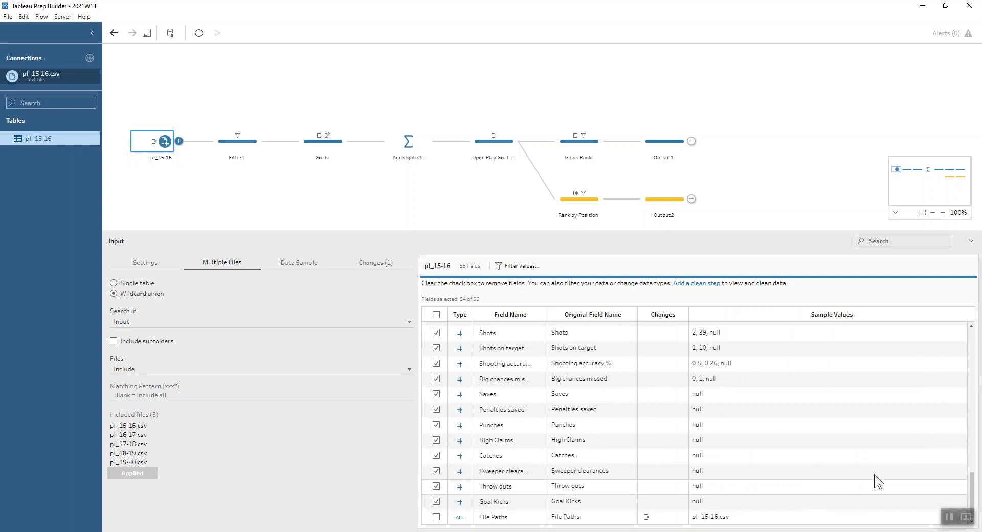
left_click_drag(972, 487, 967, 325)
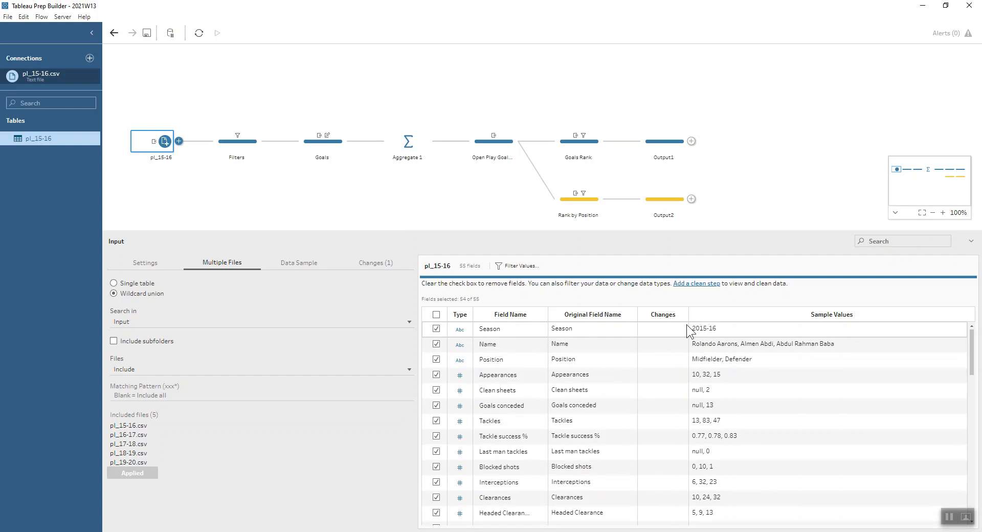
Inspect the changes in the Filters step and temporarily highlight the Defender value of the Position field.
left_click(226, 150)
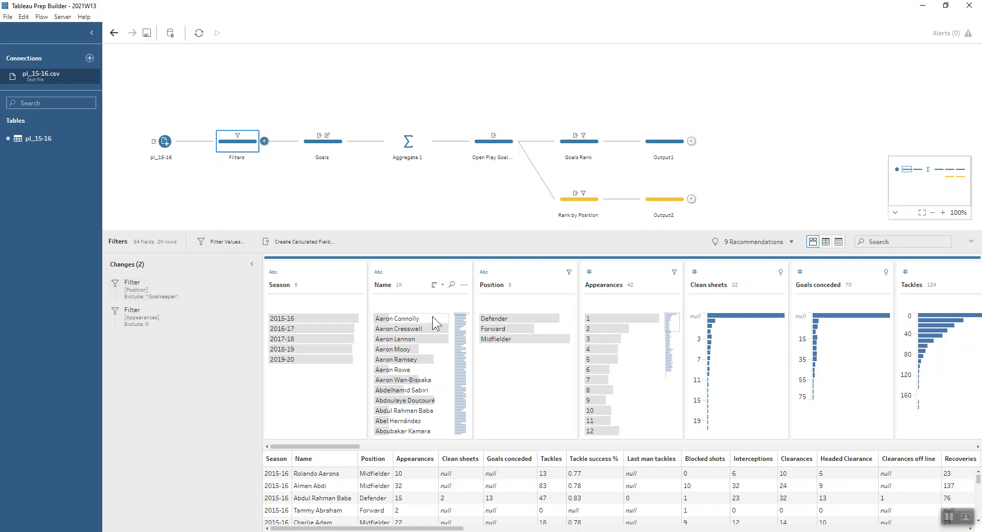
left_click(509, 317)
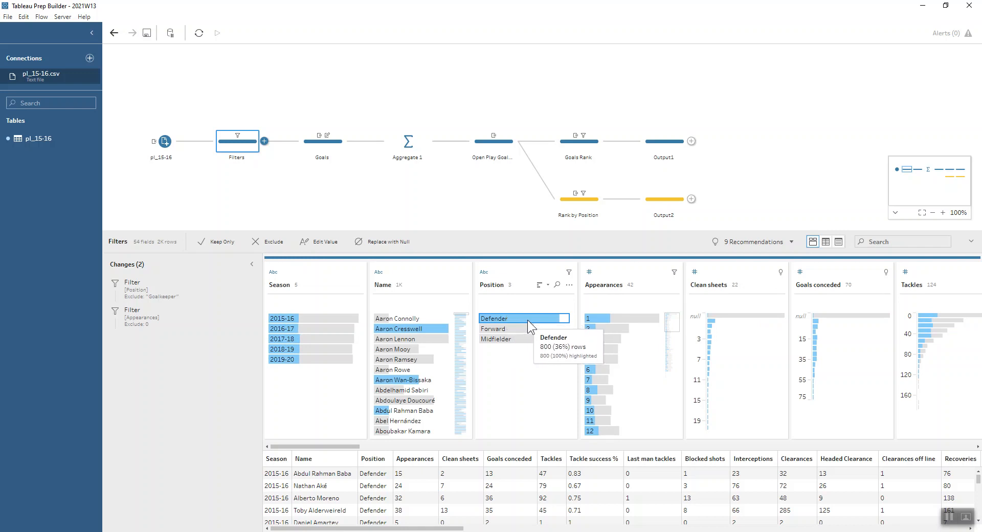
left_click(278, 236)
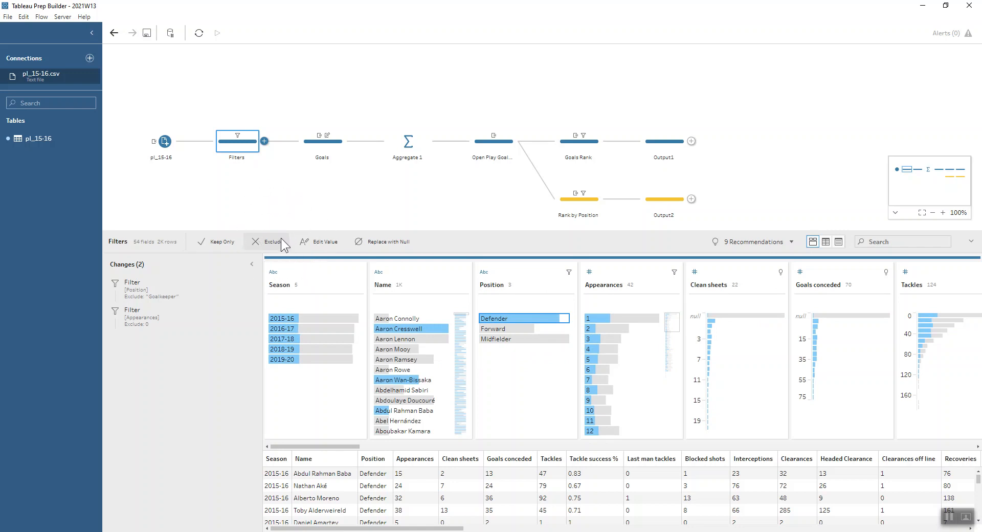
left_click(502, 372)
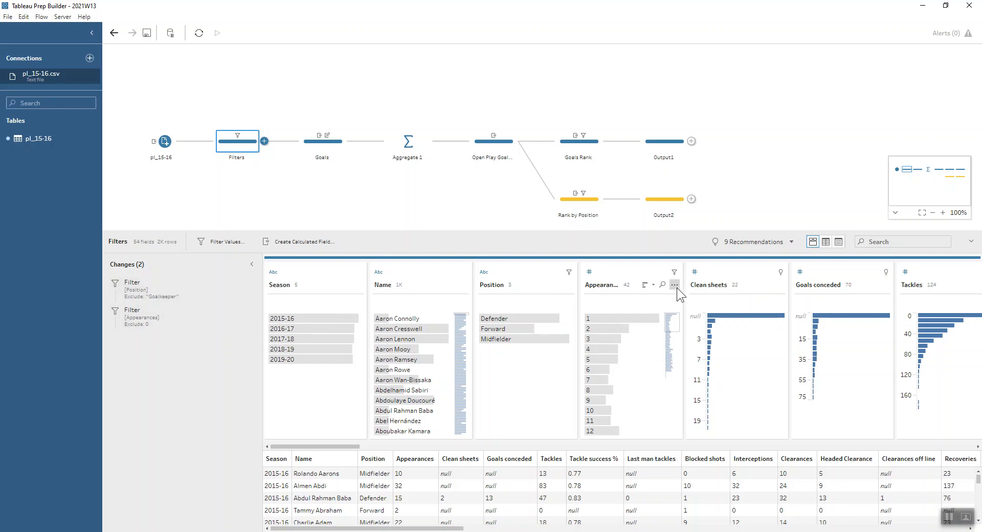
Compare the Summary and Detail views of the Appearances field and temporarily highlight its value 1.
left_click(677, 287)
left_click(705, 369)
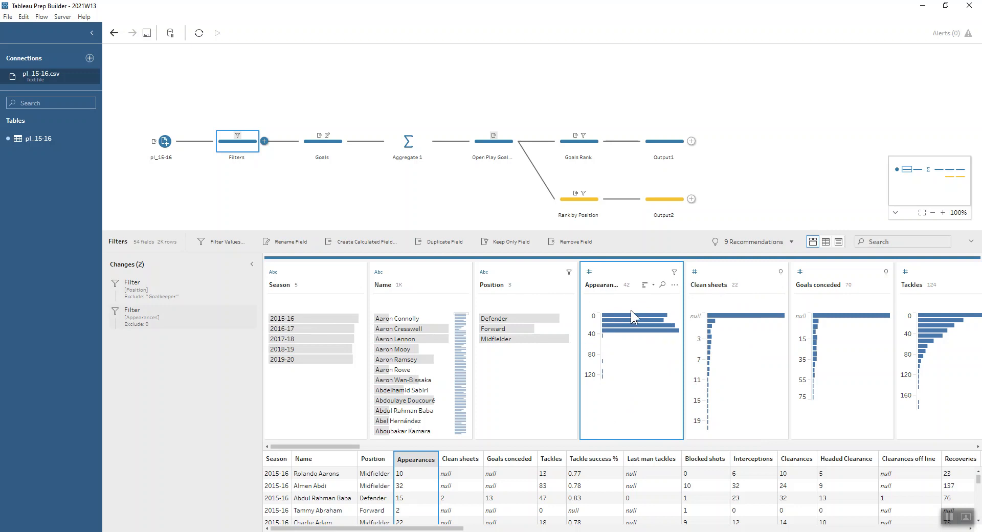
left_click(675, 285)
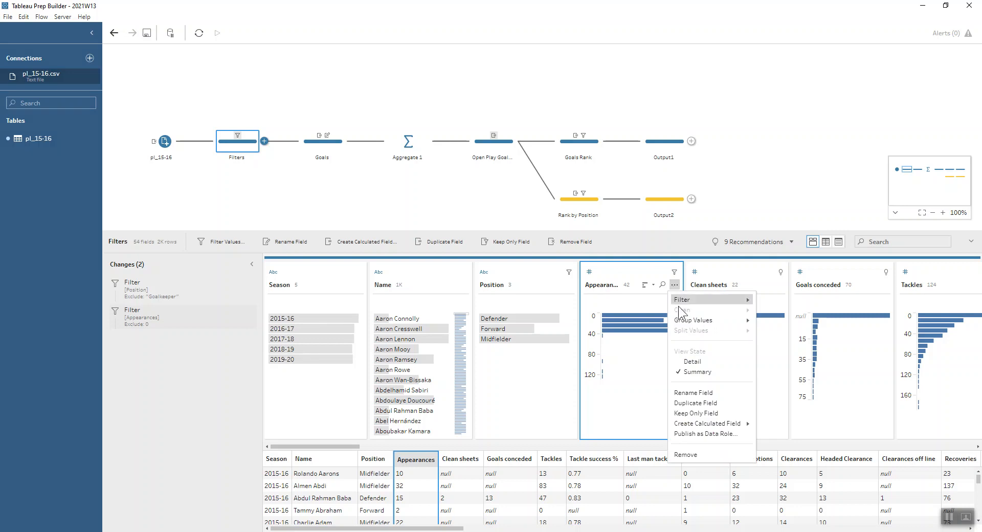
left_click(698, 363)
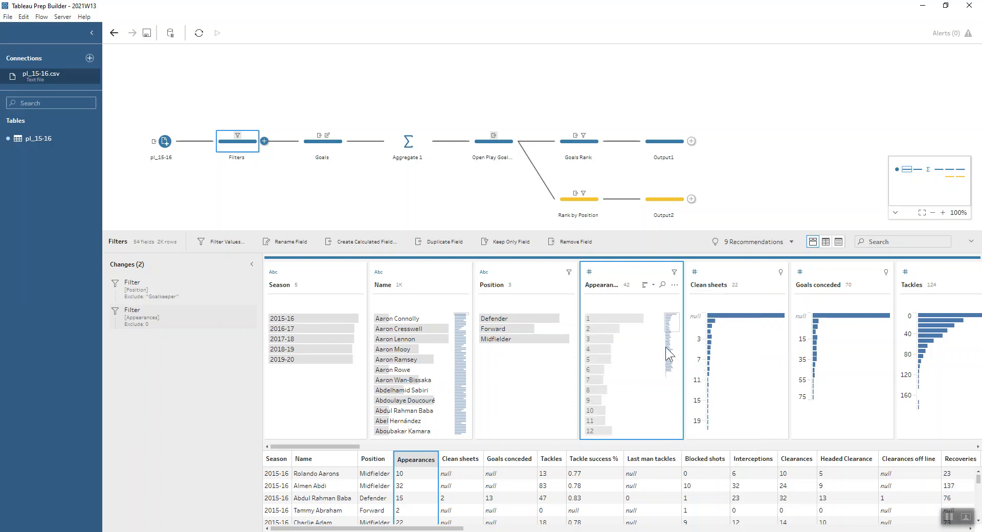
left_click(632, 315)
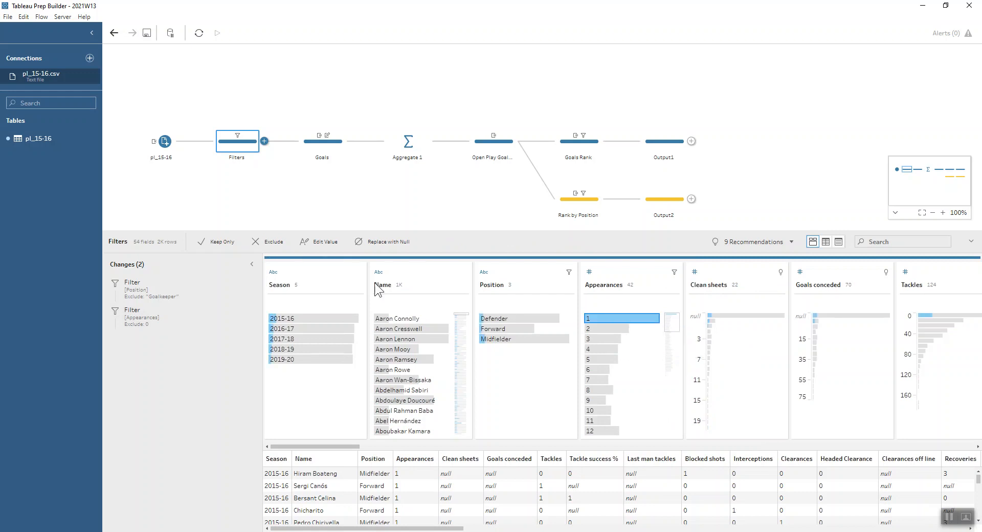
left_click(679, 385)
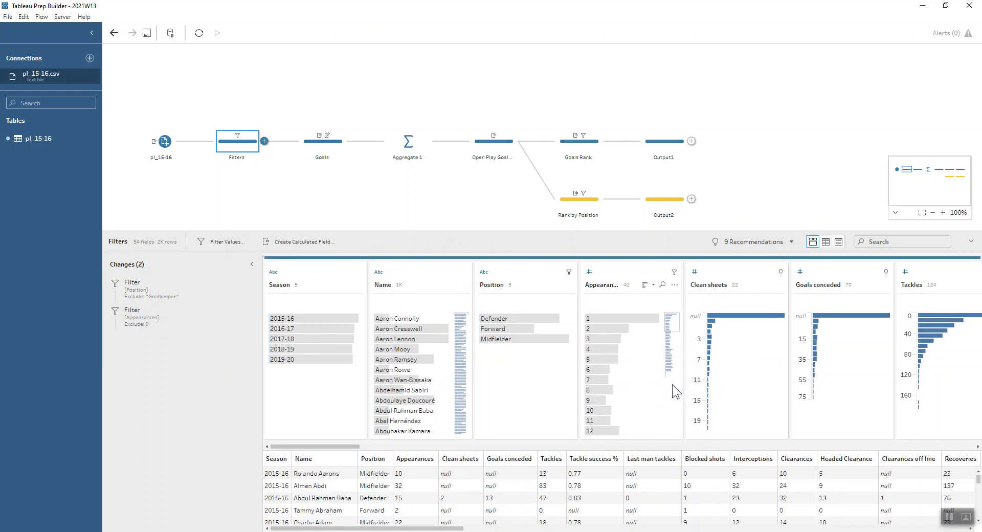
Review the Open Play Goals calculated field in the Goals step without changing its formula.
left_click(321, 148)
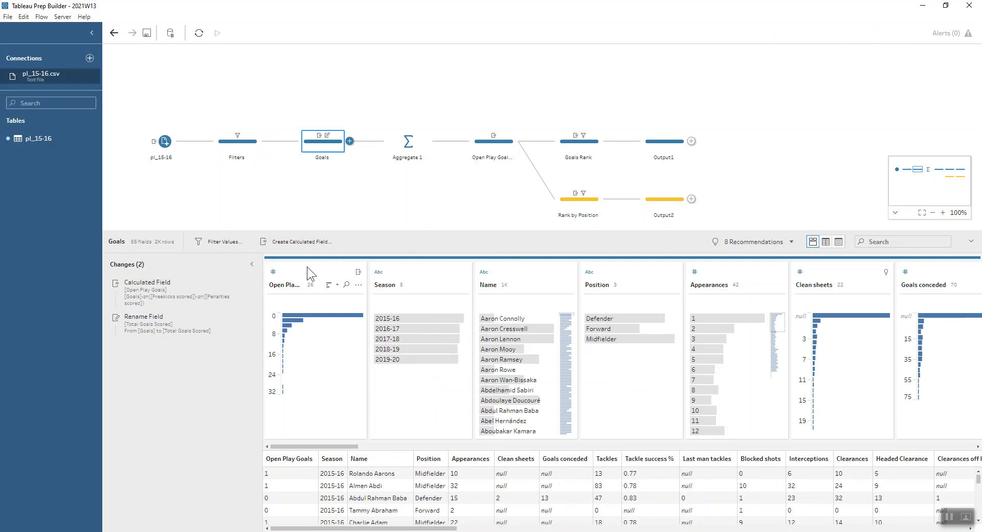
left_click(239, 283)
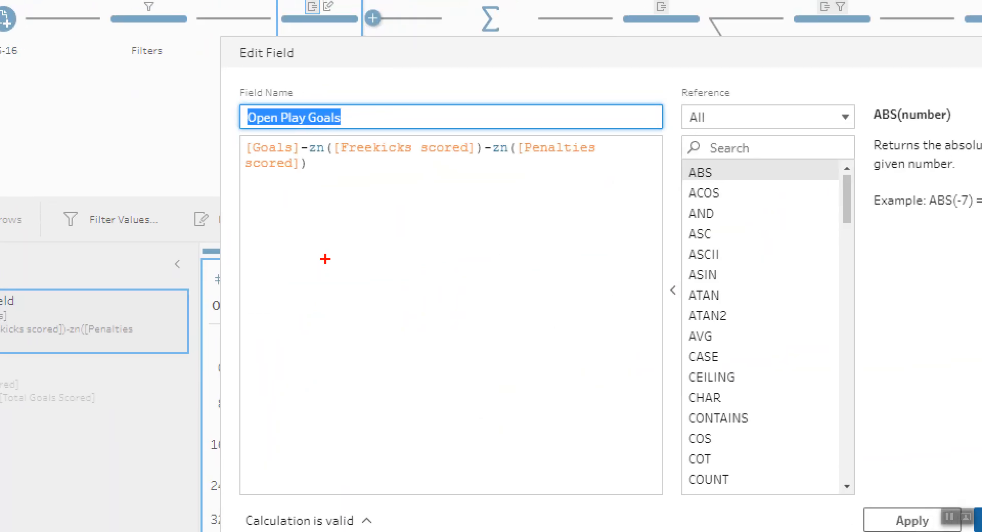
left_click_drag(246, 158, 296, 154)
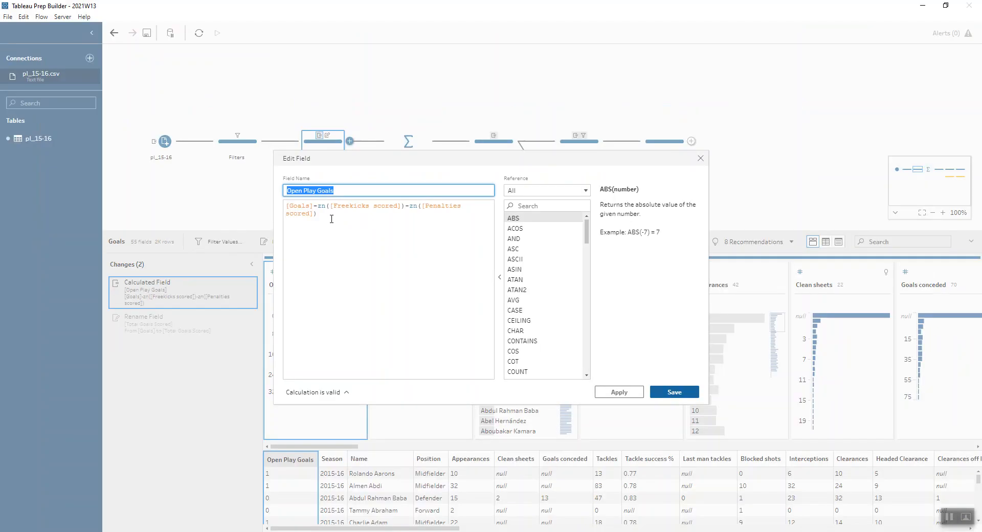
left_click(700, 159)
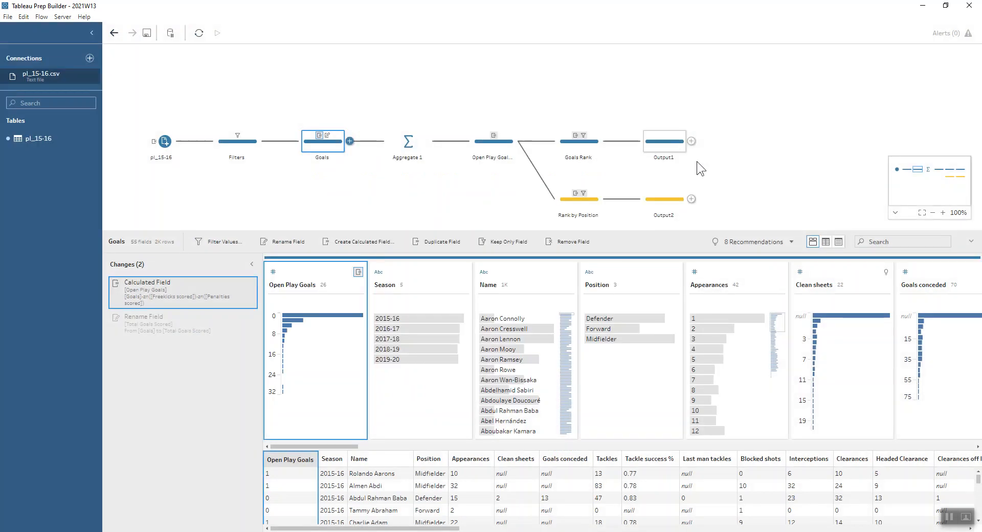
Review the Total Goals Scored rename in the Goals step and search its fields for "goal" before clearing the search.
left_click(180, 316)
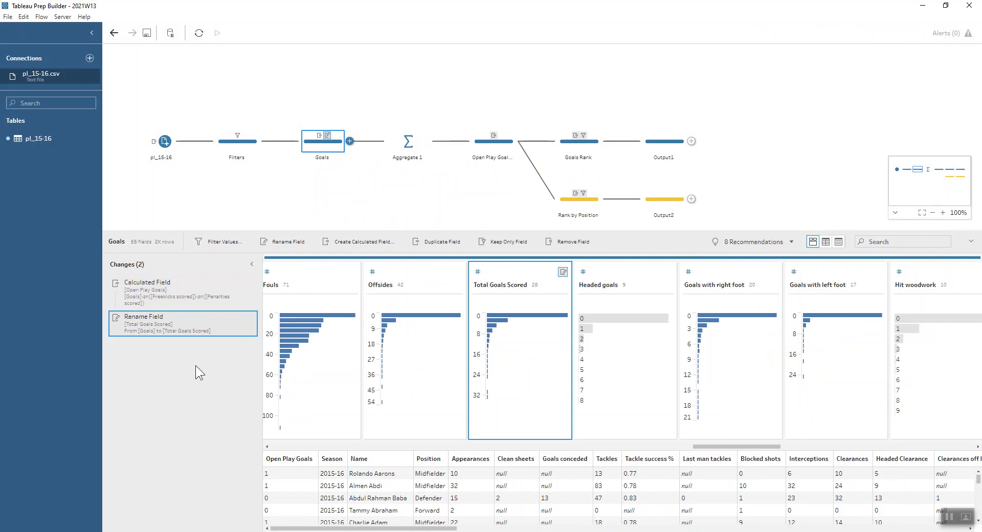
left_click(183, 284)
left_click(885, 241)
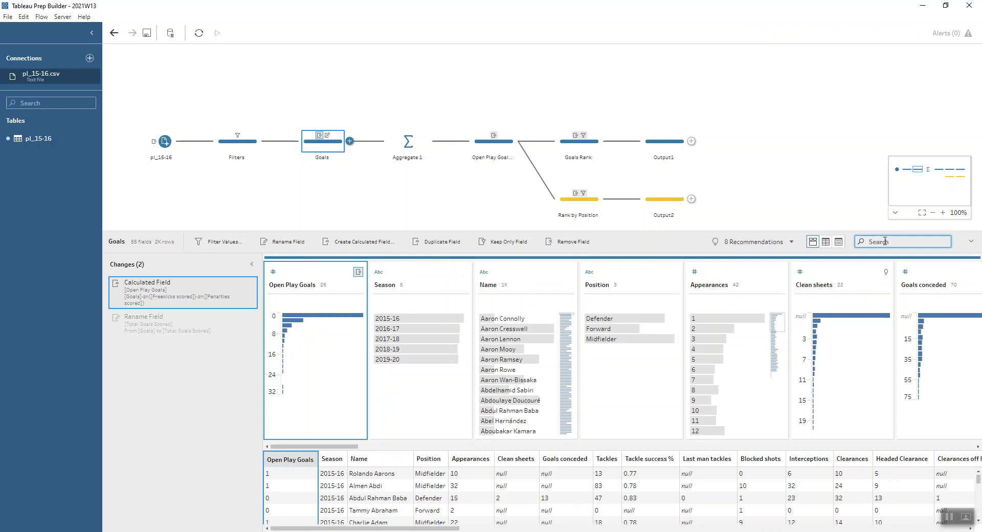
type("goal")
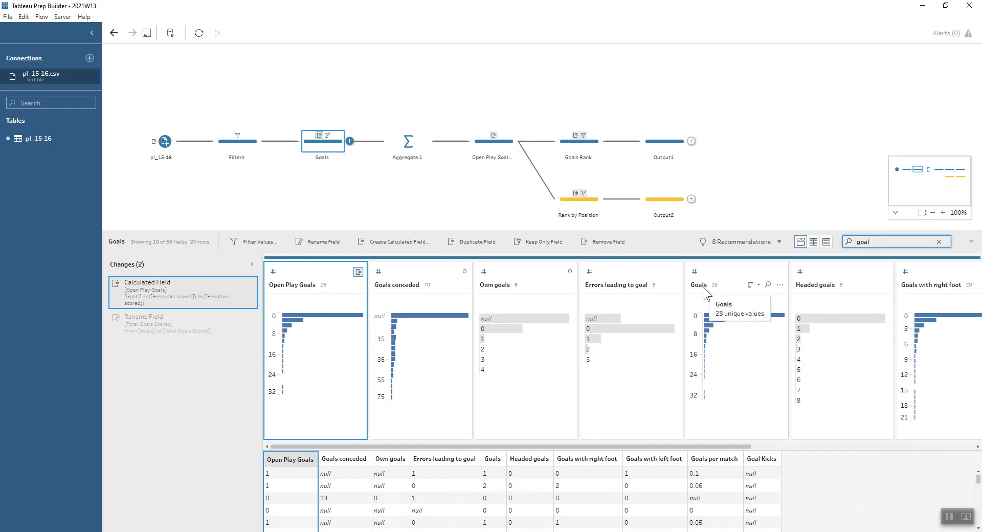
left_click(939, 242)
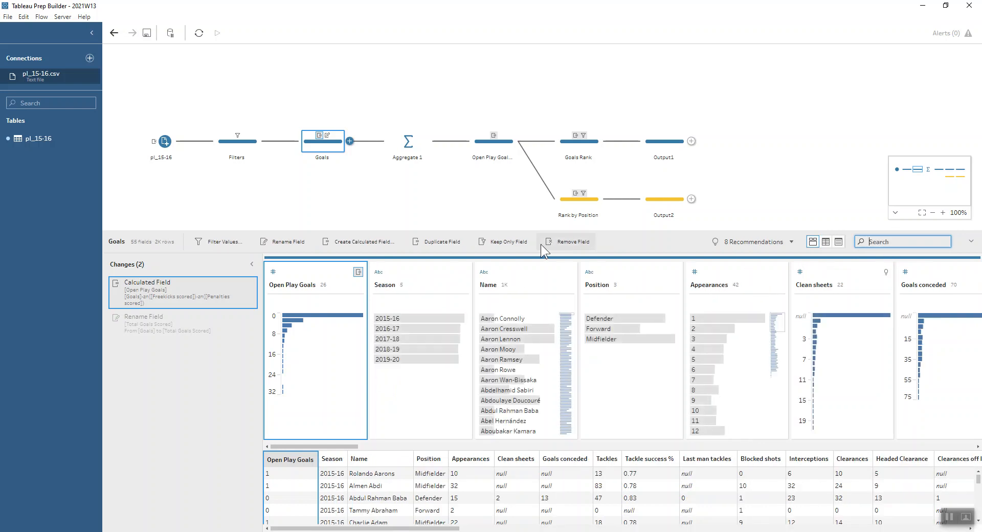
Examine the grouped and aggregated fields in the Aggregate 1 step, through to Goals with left foot.
left_click(413, 143)
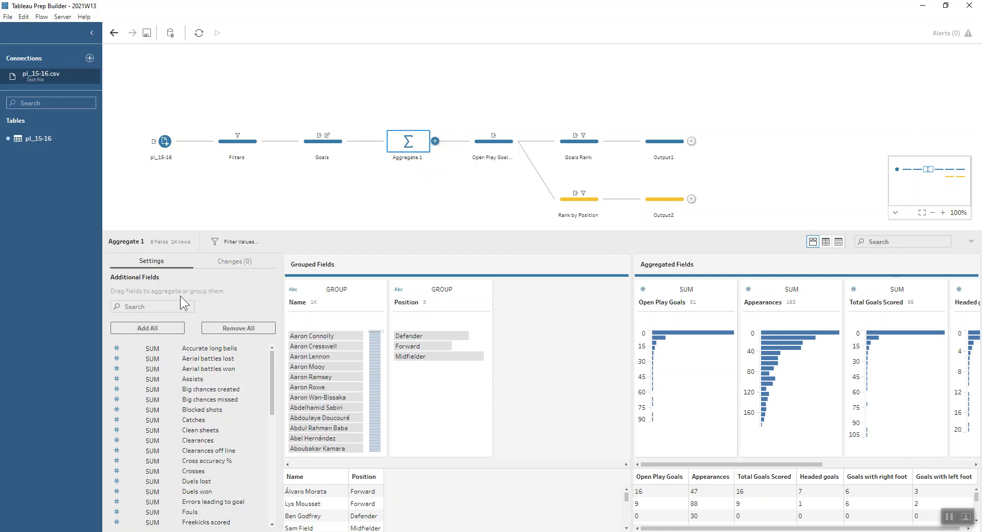
left_click(166, 305)
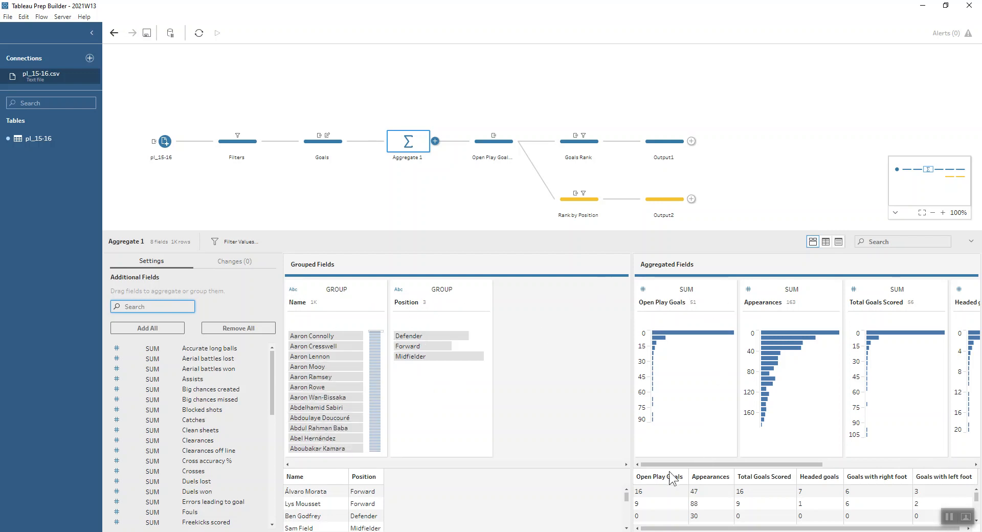
left_click_drag(697, 465, 894, 469)
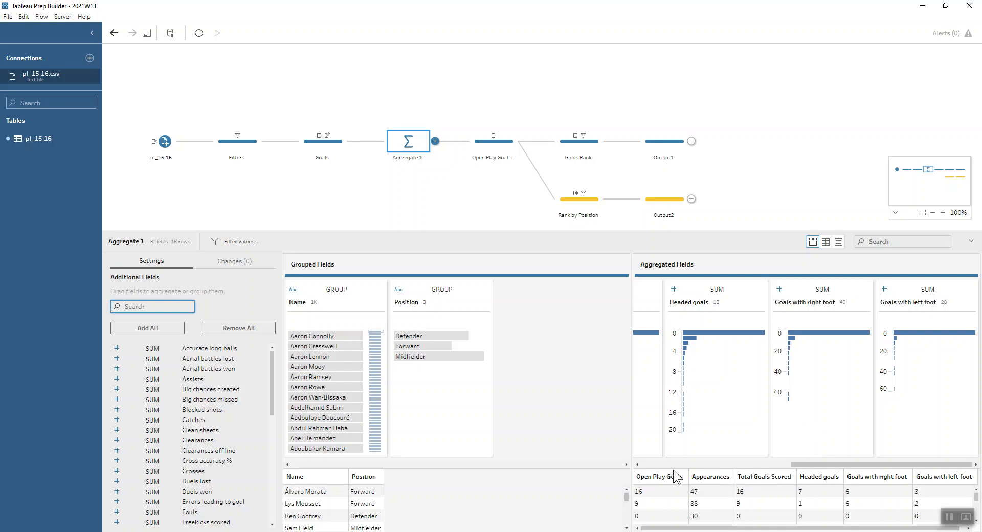
Review the Open Play Goals per Appearance calculation in its own step without changing the formula.
left_click(487, 149)
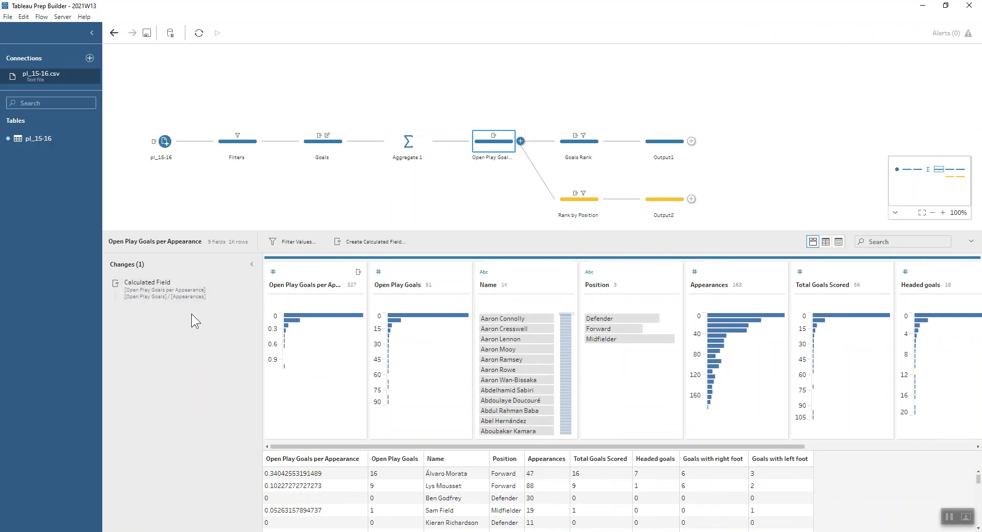
left_click(240, 283)
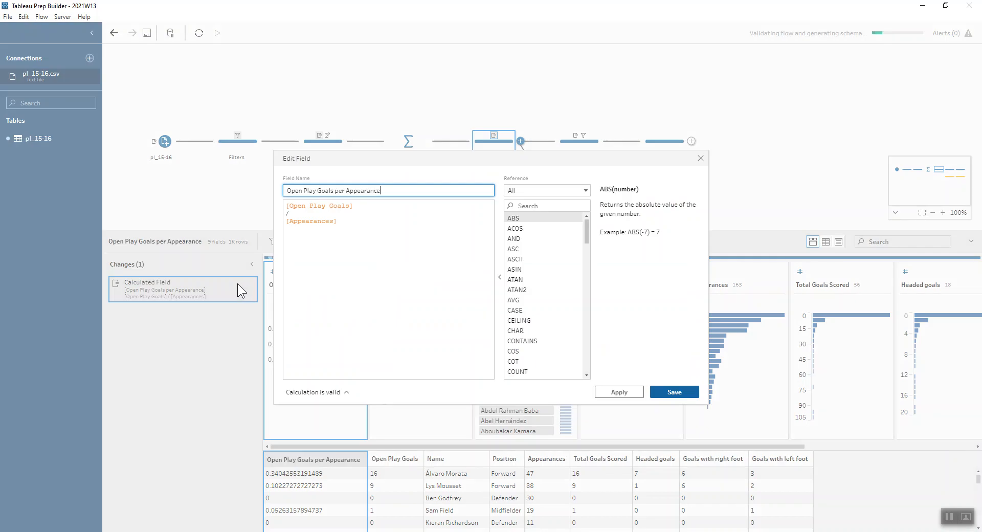
left_click(369, 209)
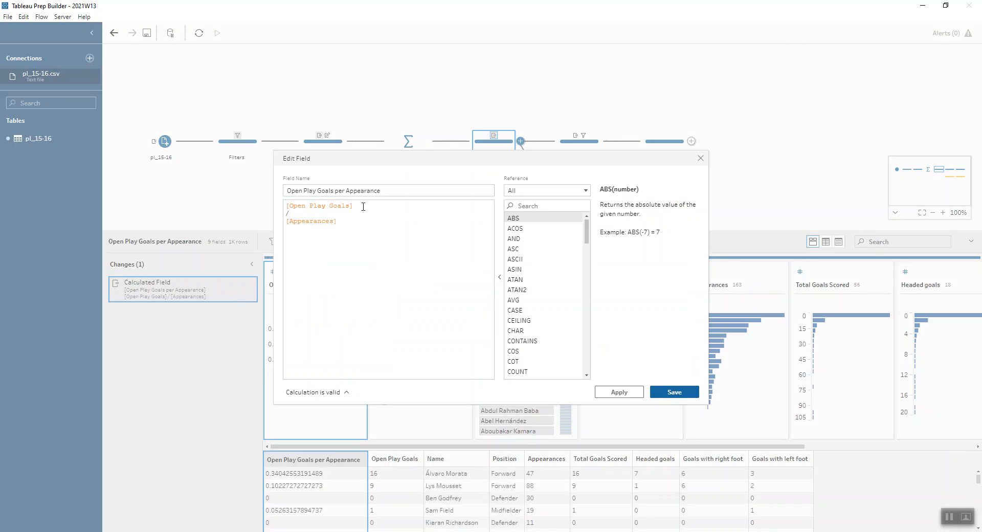
left_click(701, 159)
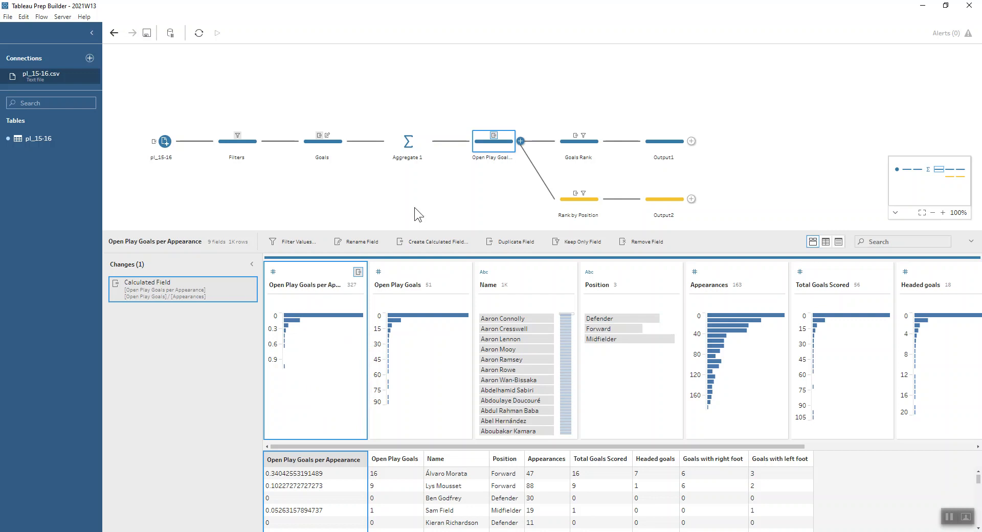
Review the Rank calculation based on Open Play Goals in the Goals Rank step, including its grouping and ordering.
left_click(561, 143)
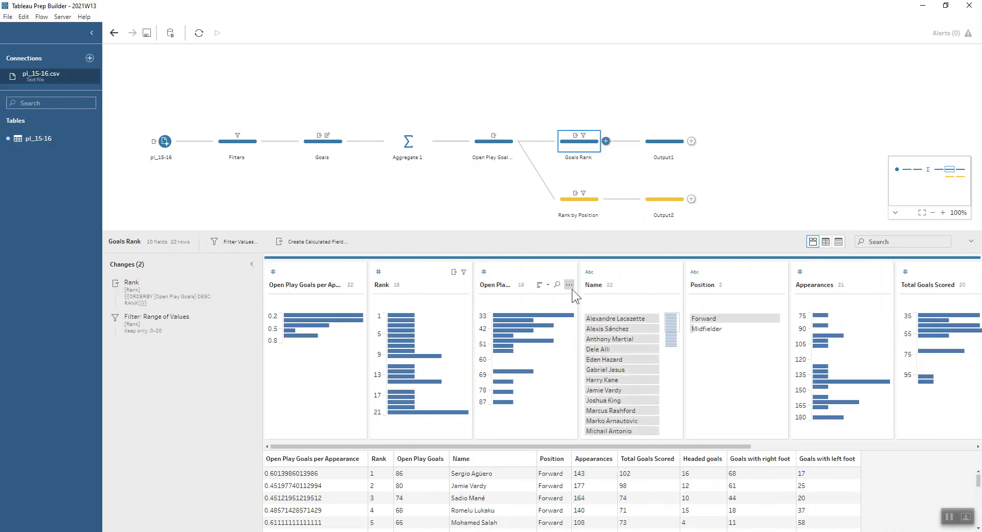
left_click(572, 290)
mouse_move(631, 422)
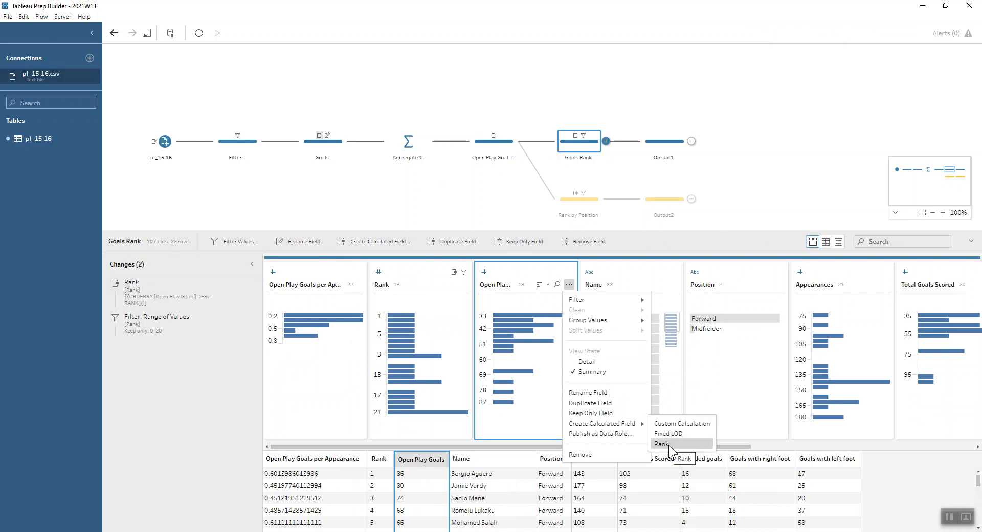
left_click(240, 282)
left_click(240, 282)
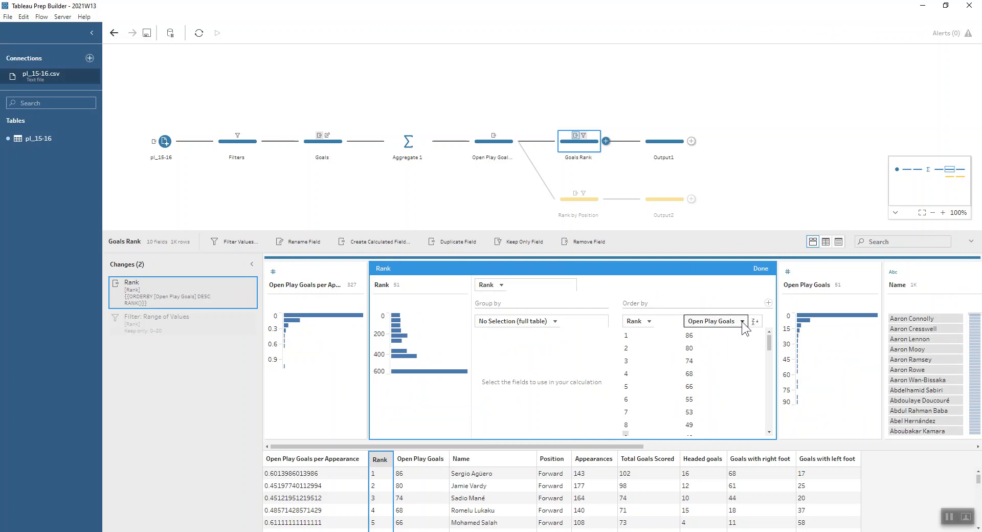
left_click(760, 268)
Add a Range of Values filter to the Rank field, after the existing range filter in the Goals Rank step, keeping values 1 to 21.
left_click(176, 333)
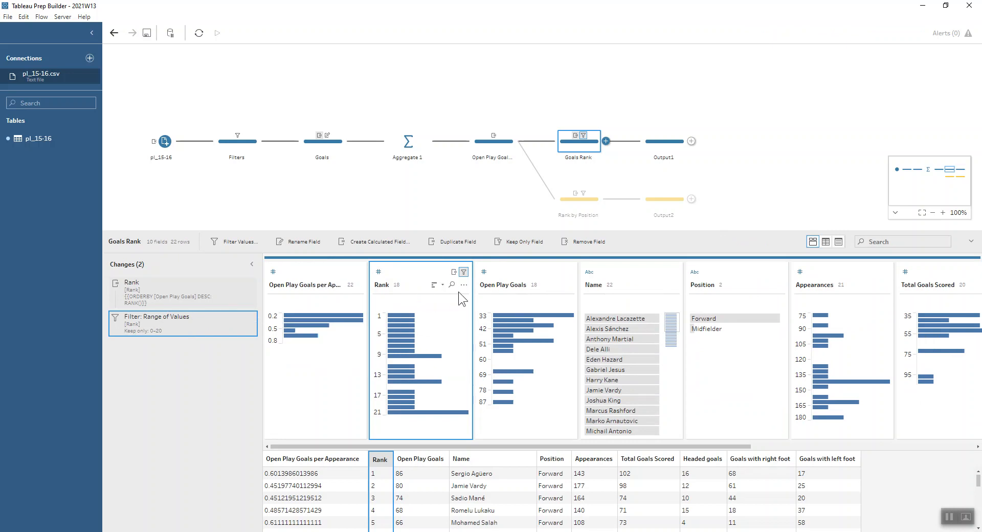
left_click(461, 287)
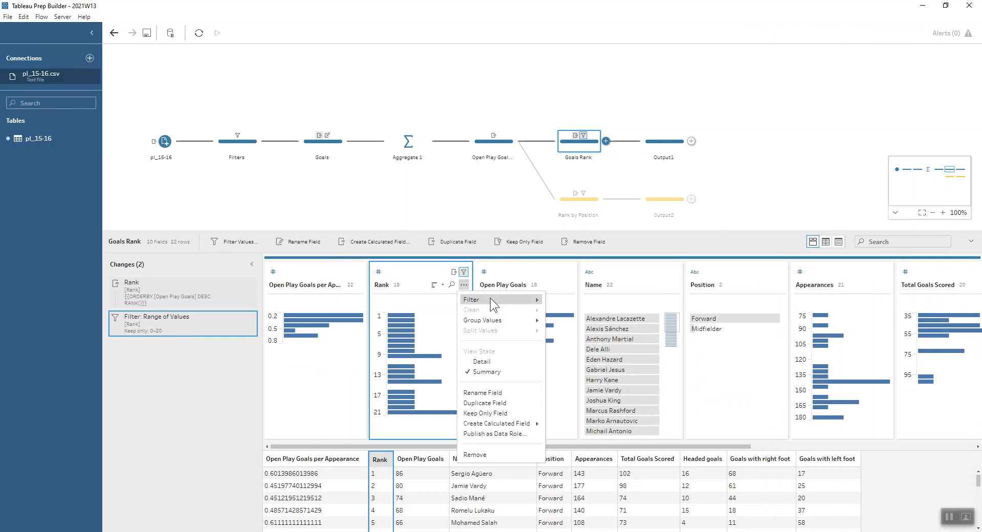
mouse_move(493, 299)
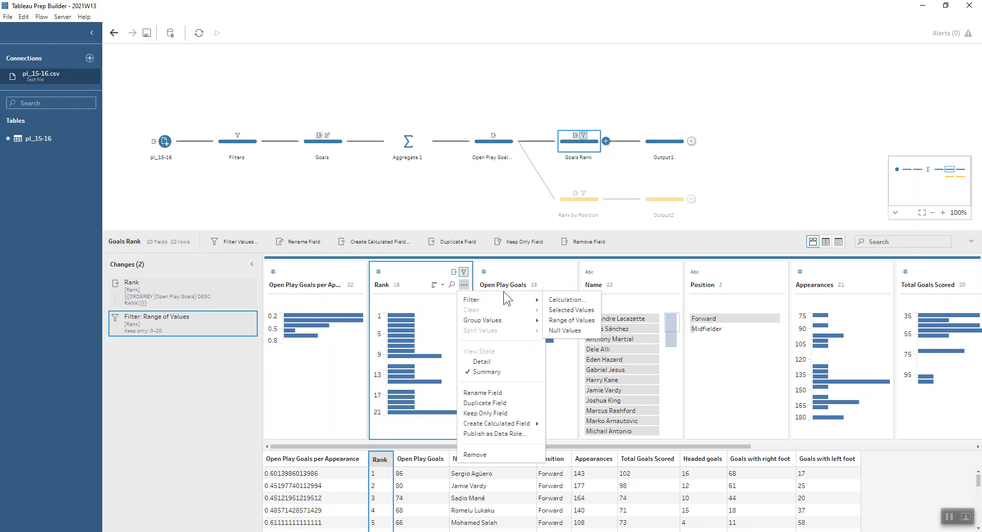
left_click(573, 321)
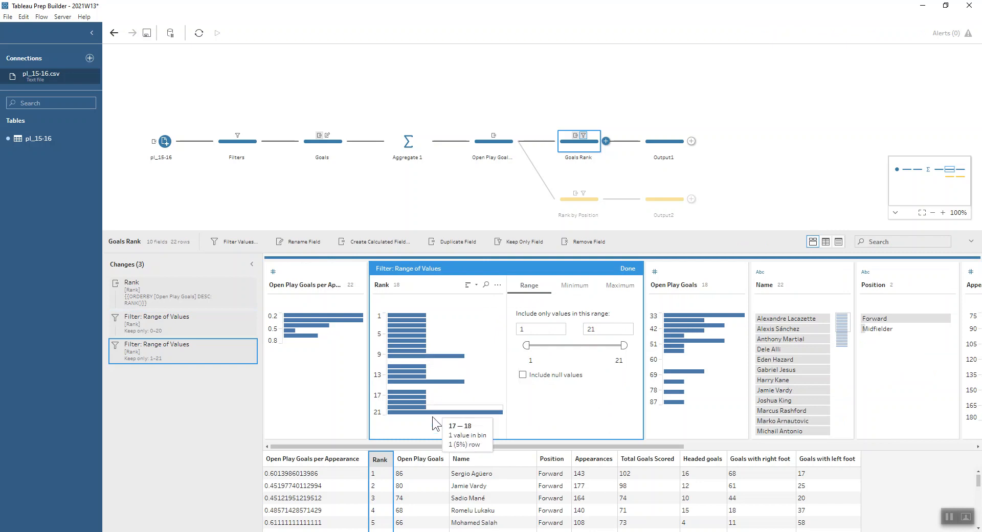
left_click(629, 269)
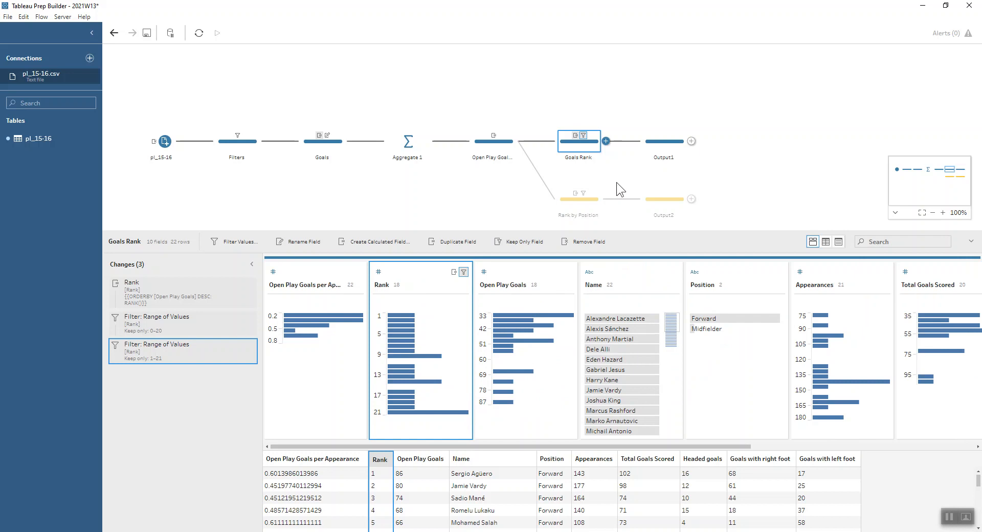
Inspect the players in the two lowest-placed Rank bins of the Goals Rank step and view the Output1 data.
left_click(428, 412)
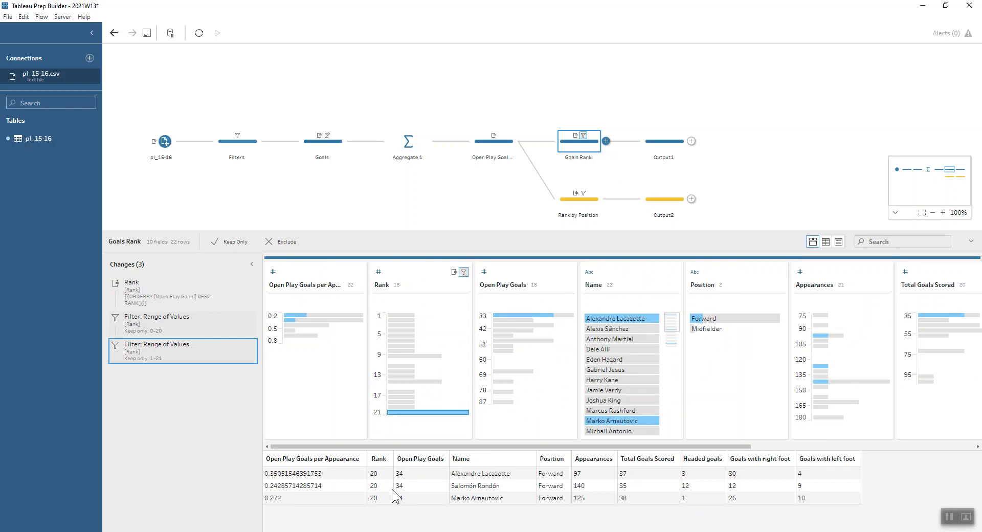
left_click(433, 408)
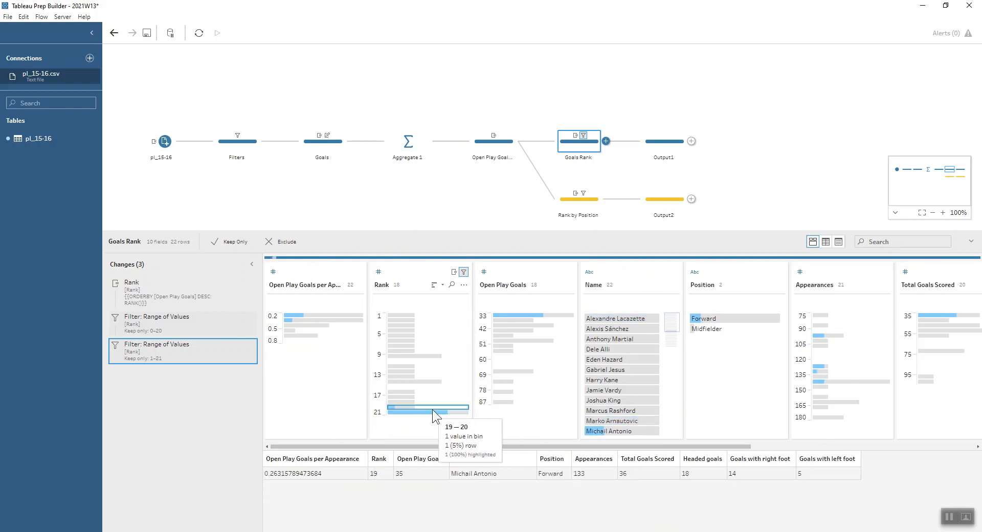
left_click(648, 148)
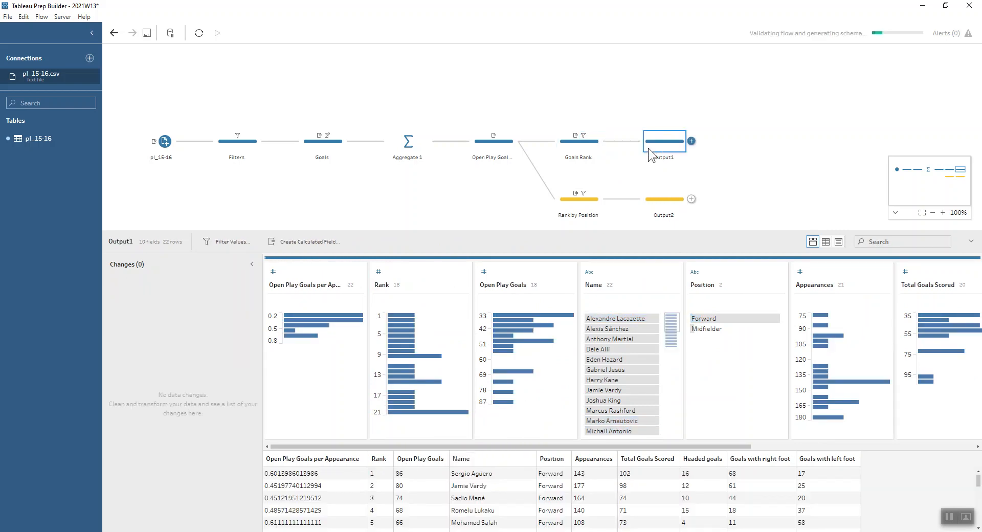
Review the Rank calculation's grouping and ordering in the Rank by Position step without changing it, and view the Output2 data.
left_click(581, 204)
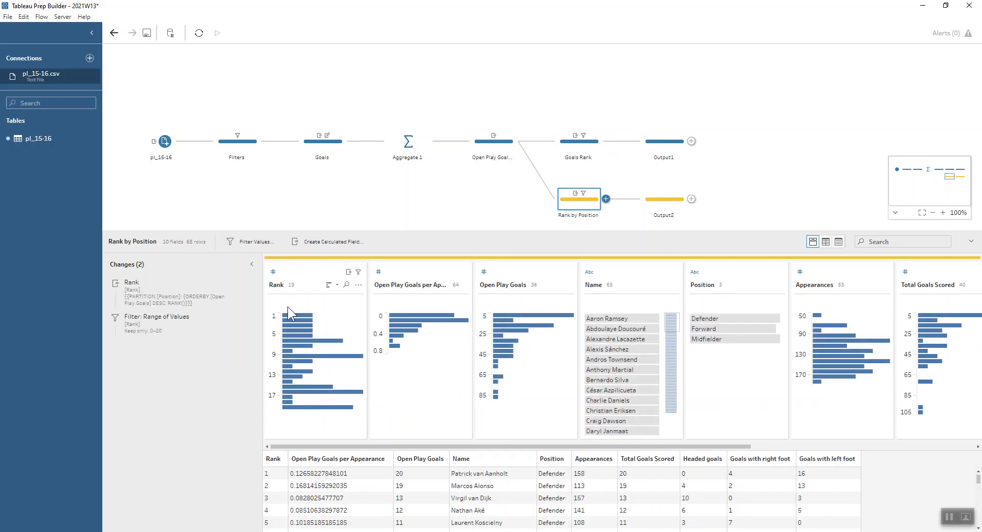
left_click(236, 285)
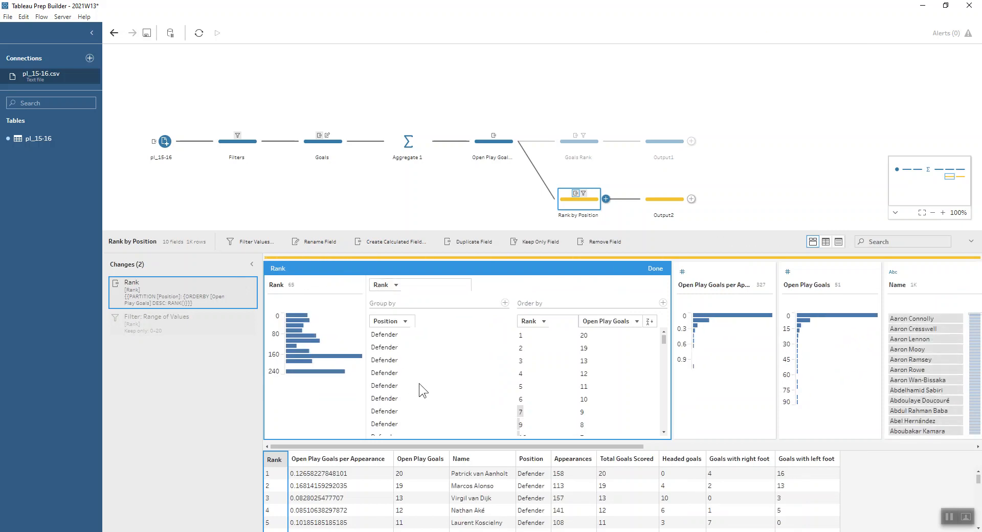
left_click(654, 268)
left_click(659, 197)
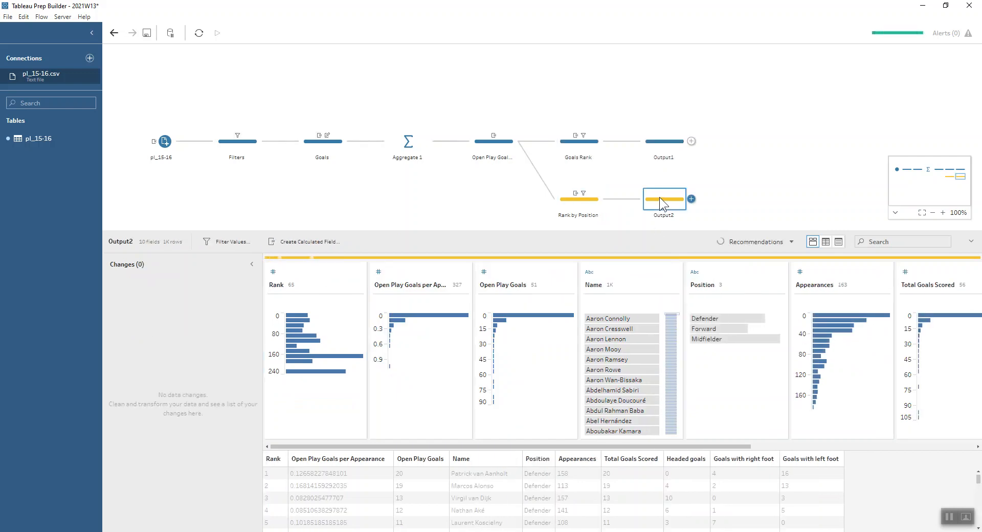